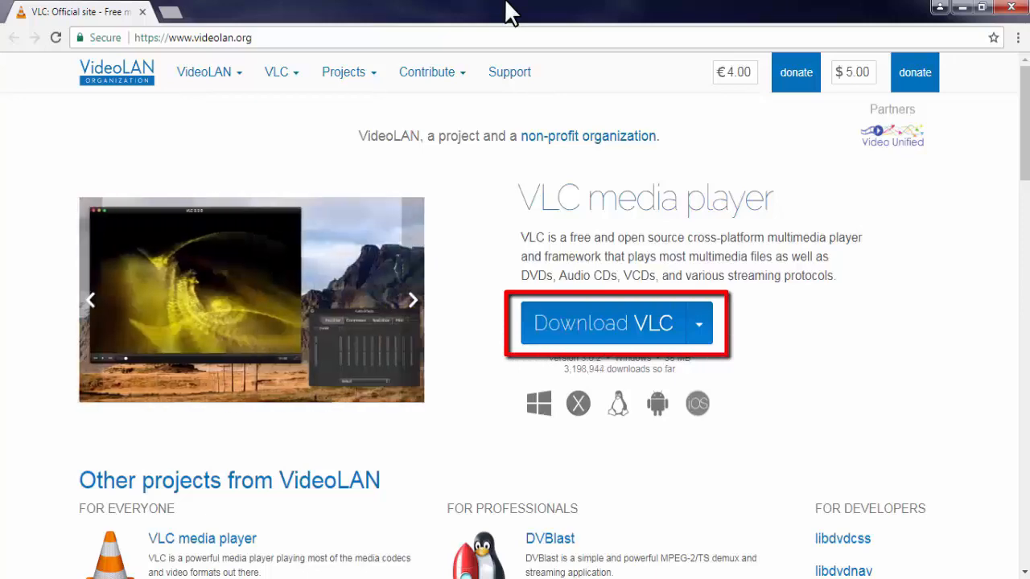
Step: Leave the browser for VLC media player and open its capture device settings
{"action": "left_click", "coordinate": [961, 8]}
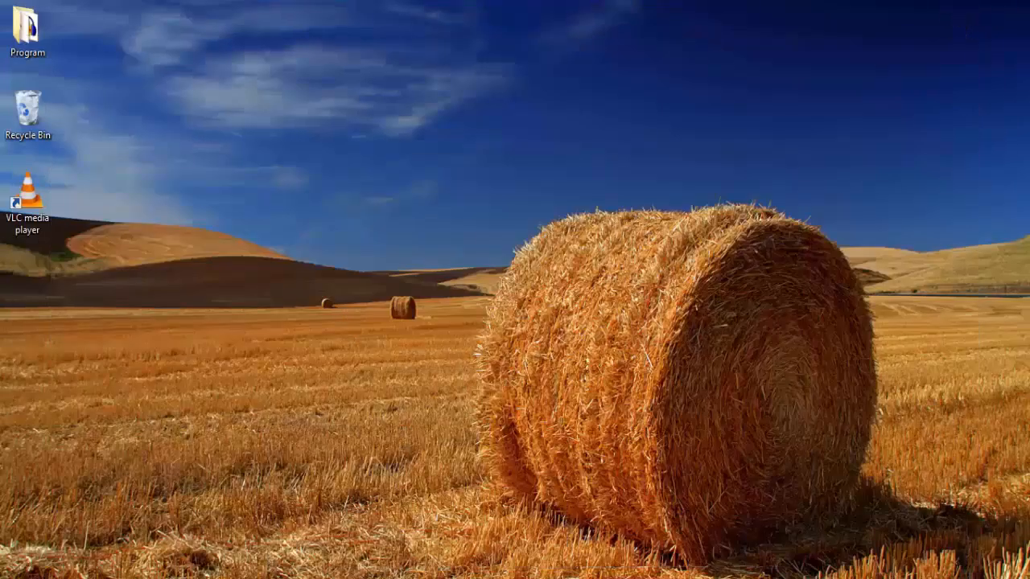
{"action": "left_click", "coordinate": [254, 578]}
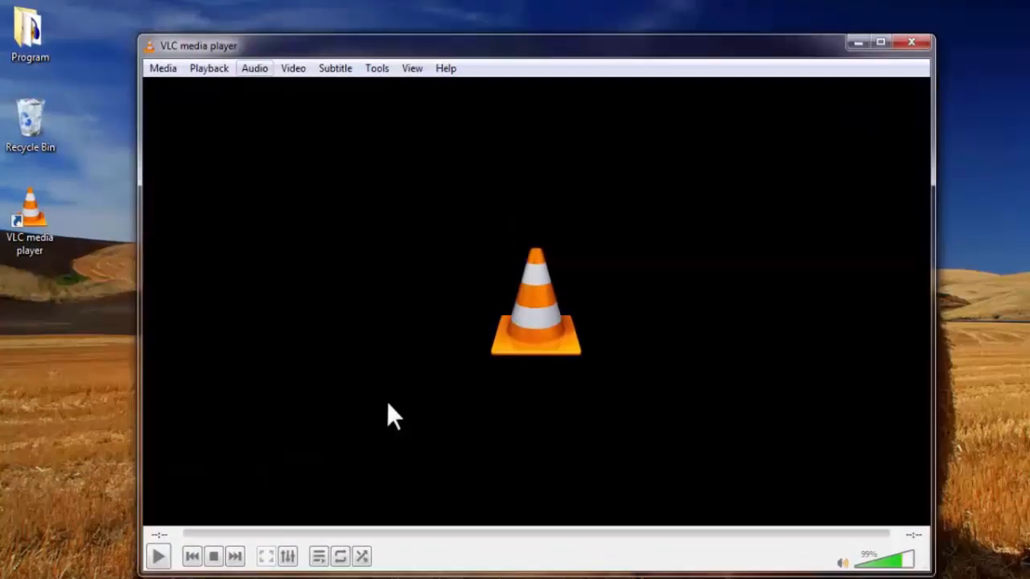
{"action": "left_click", "coordinate": [168, 72]}
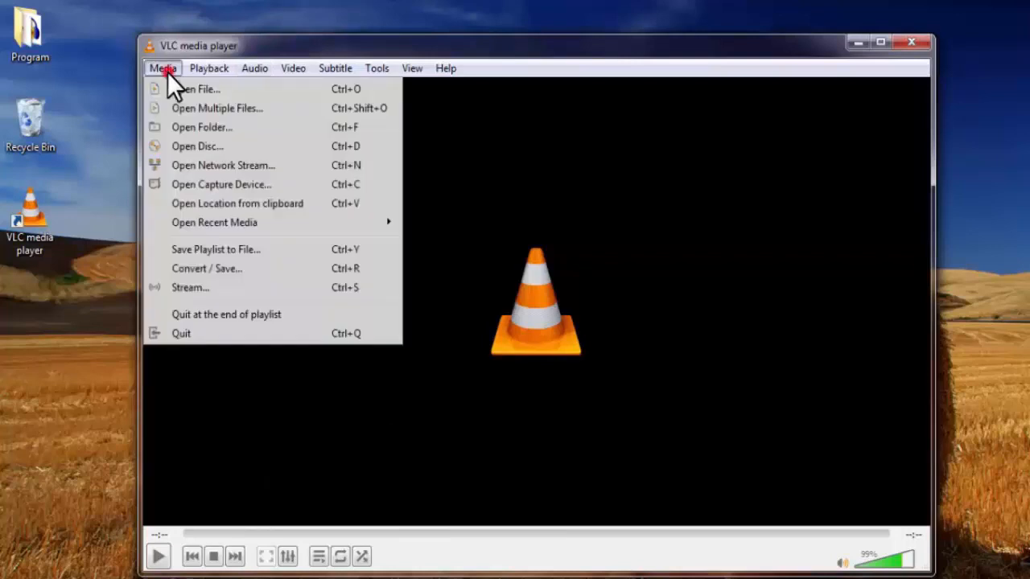
{"action": "left_click", "coordinate": [194, 184]}
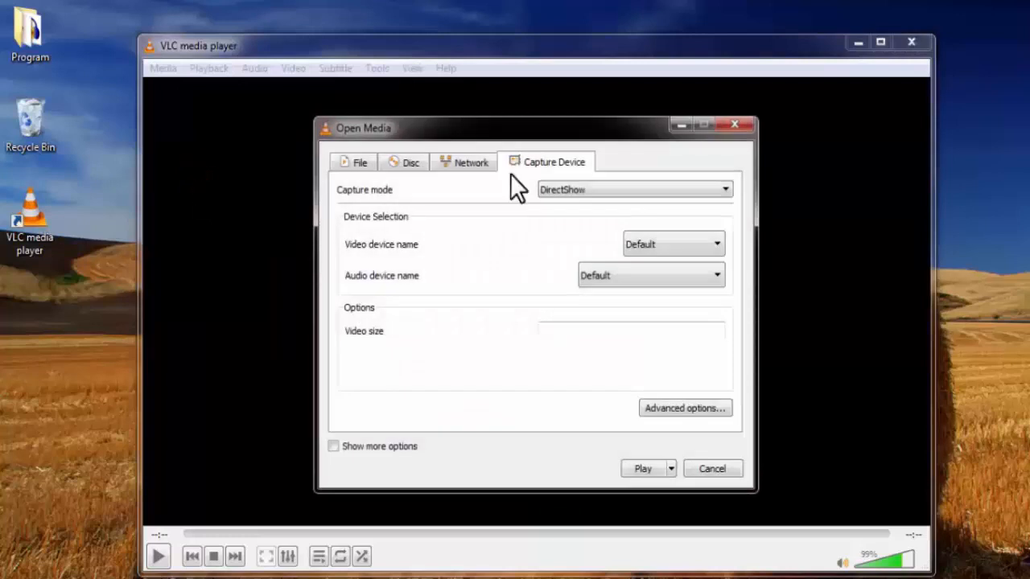
Step: Set the capture mode to Desktop at 15.00 f/s and choose to convert the captured stream
{"action": "left_click", "coordinate": [616, 187]}
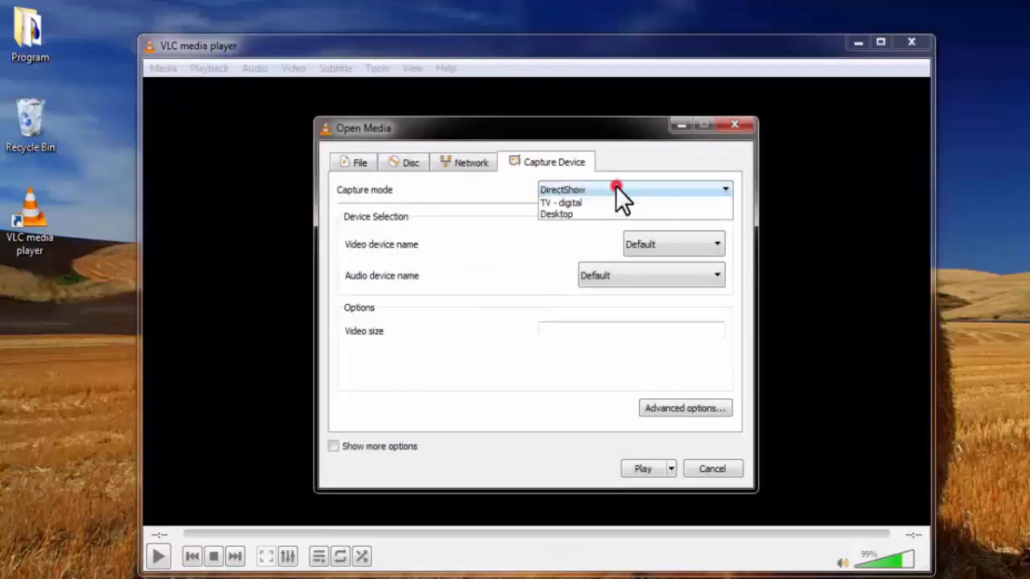
{"action": "left_click", "coordinate": [575, 226]}
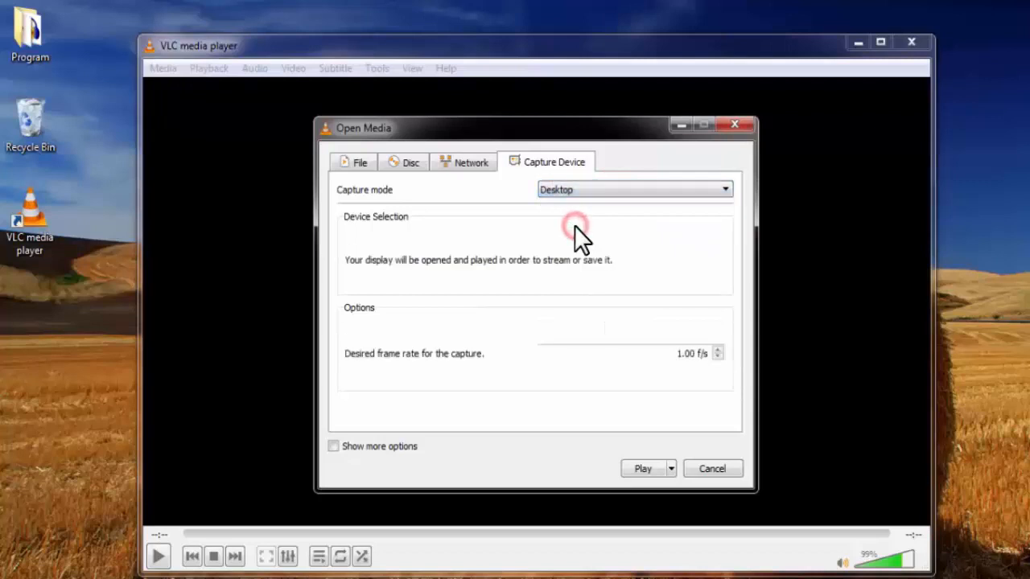
{"action": "left_click", "coordinate": [681, 354]}
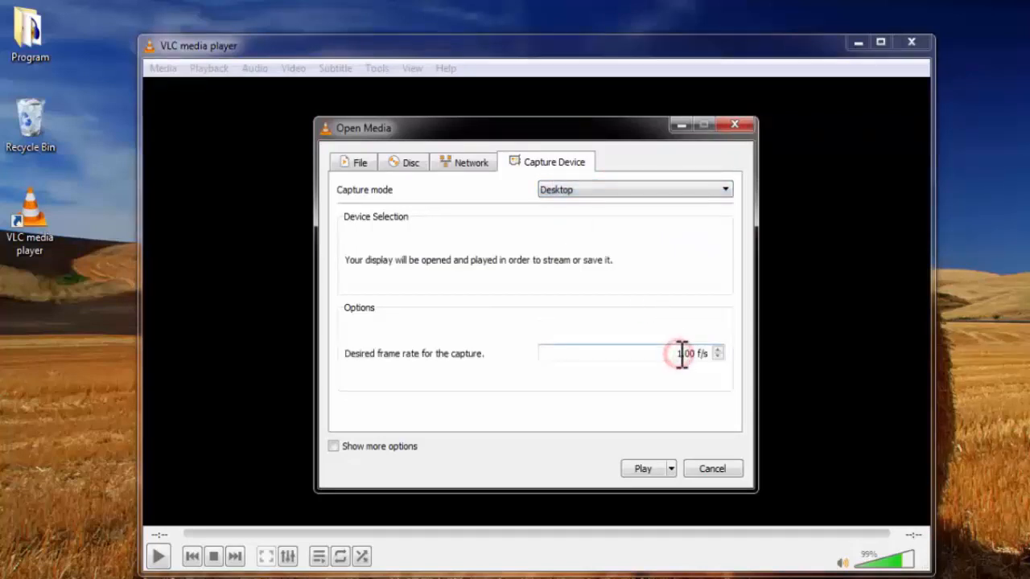
{"action": "type", "text": "5"}
{"action": "left_click", "coordinate": [670, 469]}
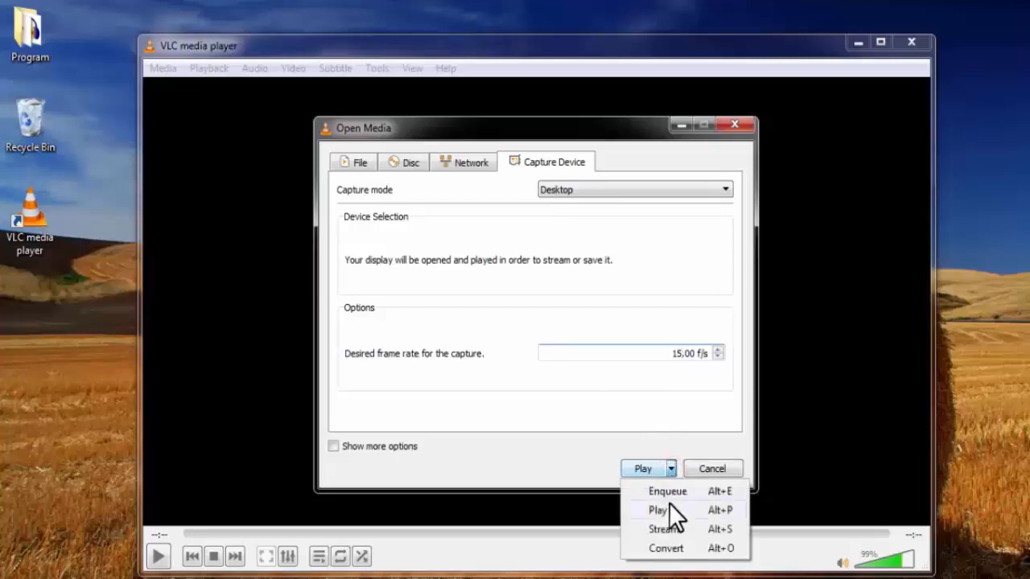
{"action": "left_click", "coordinate": [666, 549]}
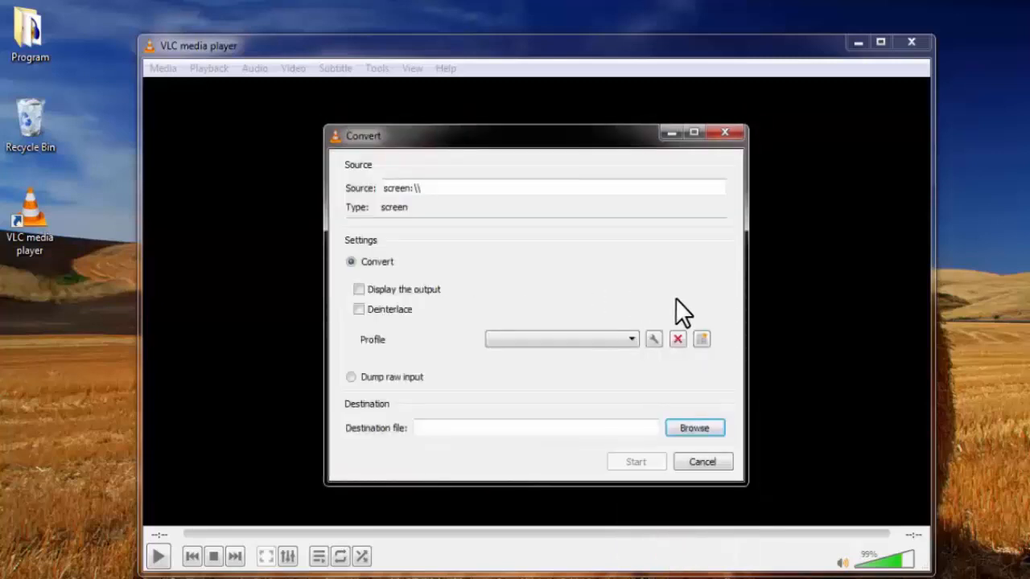
Step: Start a new conversion profile with MP4/MOV encapsulation and video enabled using the H-264 codec
{"action": "left_click", "coordinate": [701, 339]}
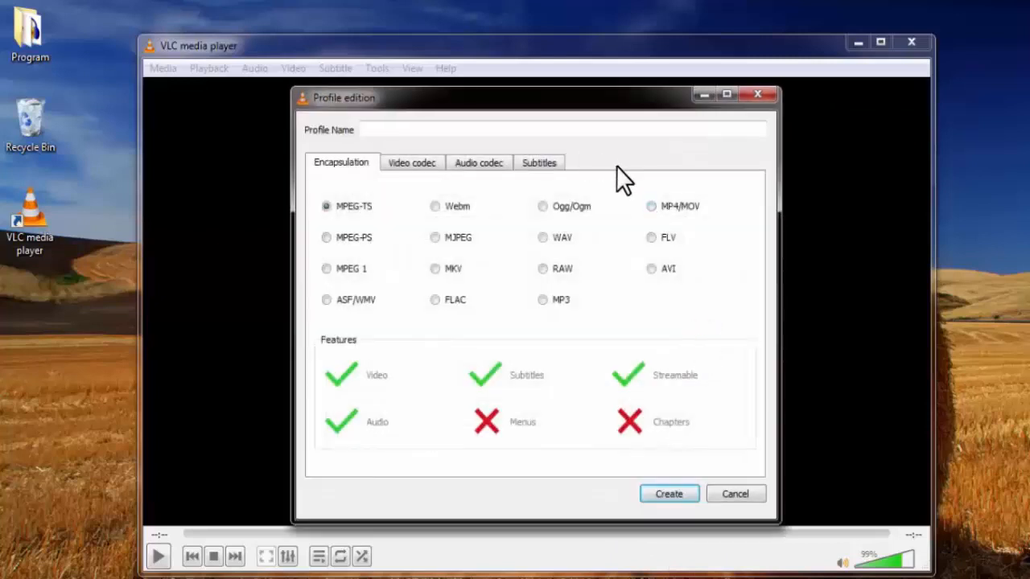
{"action": "left_click", "coordinate": [652, 206]}
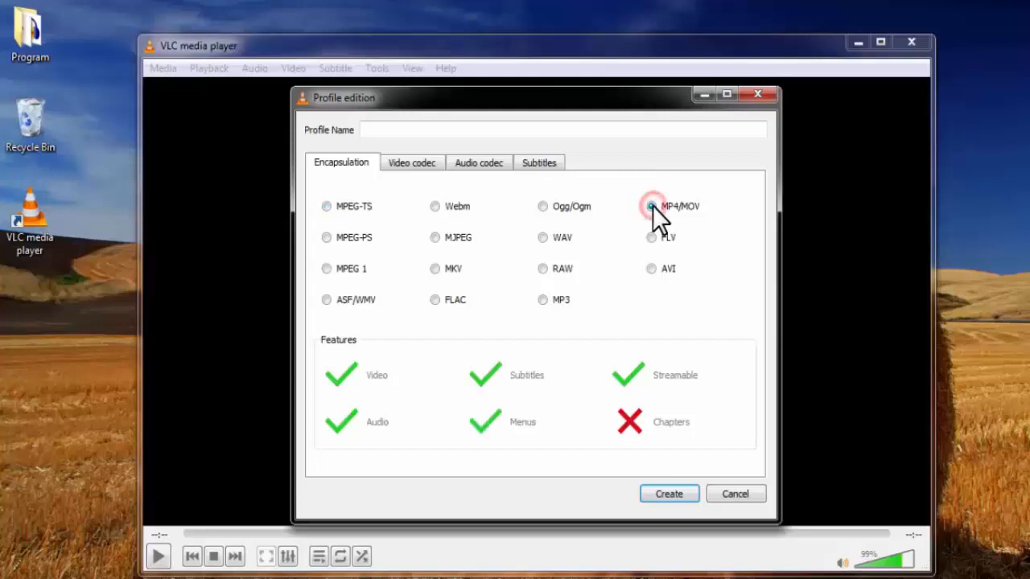
{"action": "left_click", "coordinate": [414, 164]}
{"action": "left_click", "coordinate": [319, 185]}
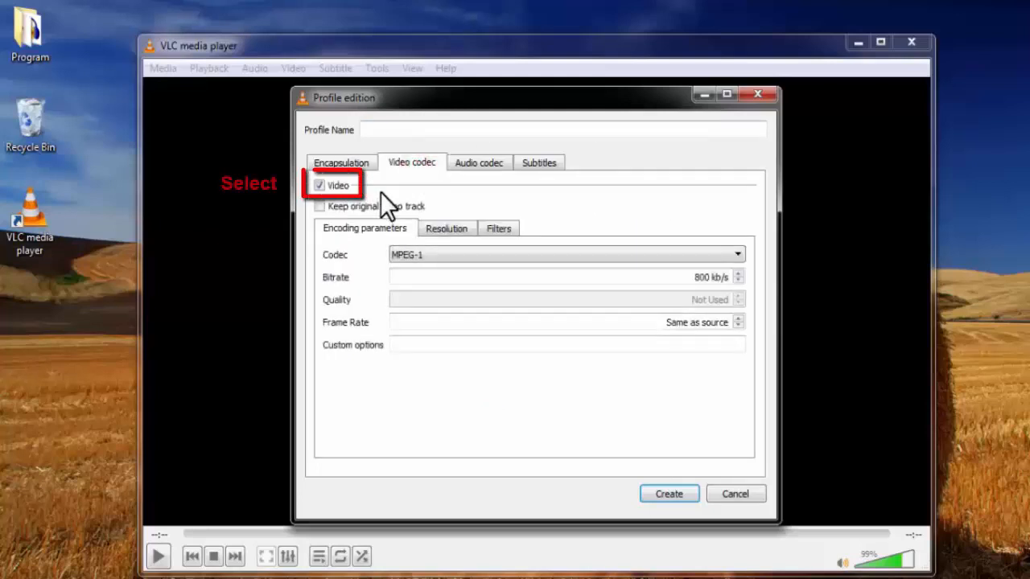
{"action": "left_click", "coordinate": [718, 256]}
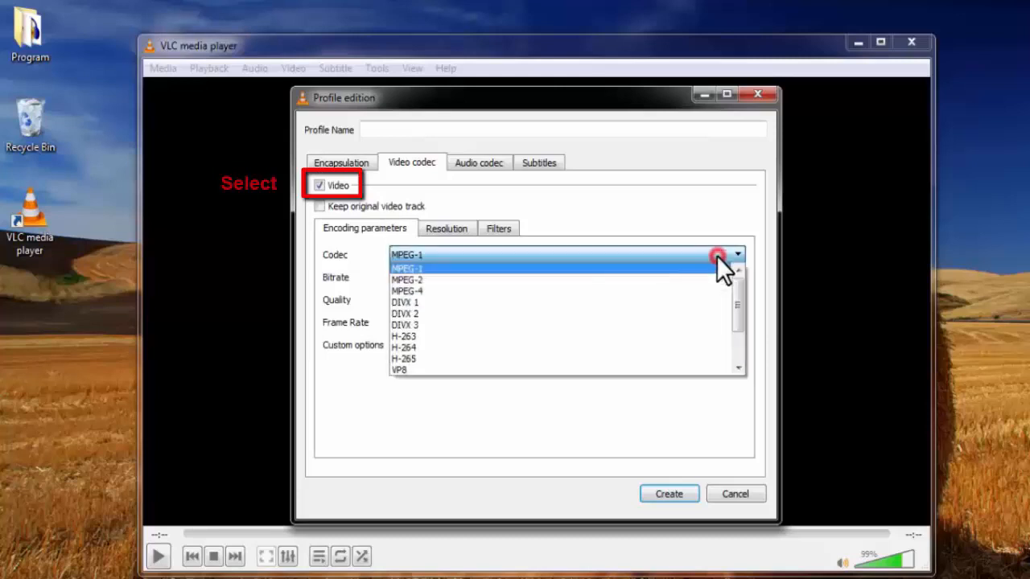
{"action": "left_click", "coordinate": [427, 347]}
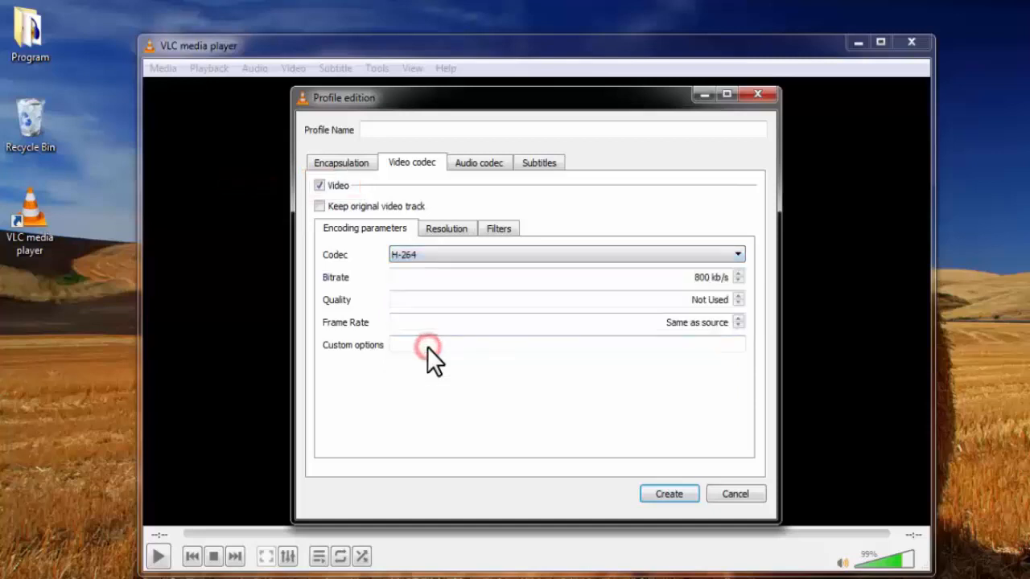
Step: Name the new conversion profile "recording1" and create it
{"action": "left_click", "coordinate": [394, 129]}
{"action": "type", "text": "recor"}
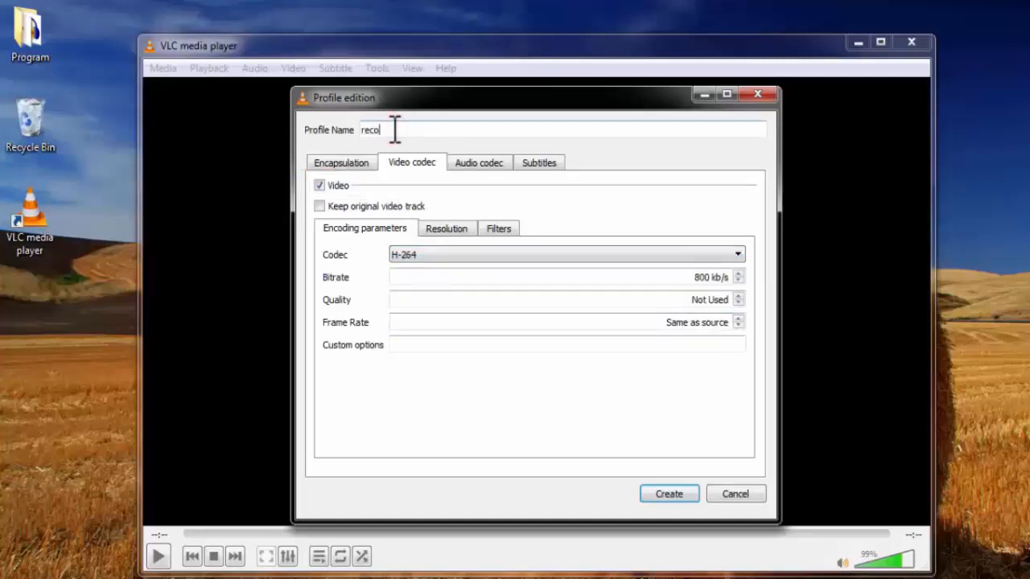
{"action": "type", "text": "ding1"}
{"action": "left_click", "coordinate": [669, 495]}
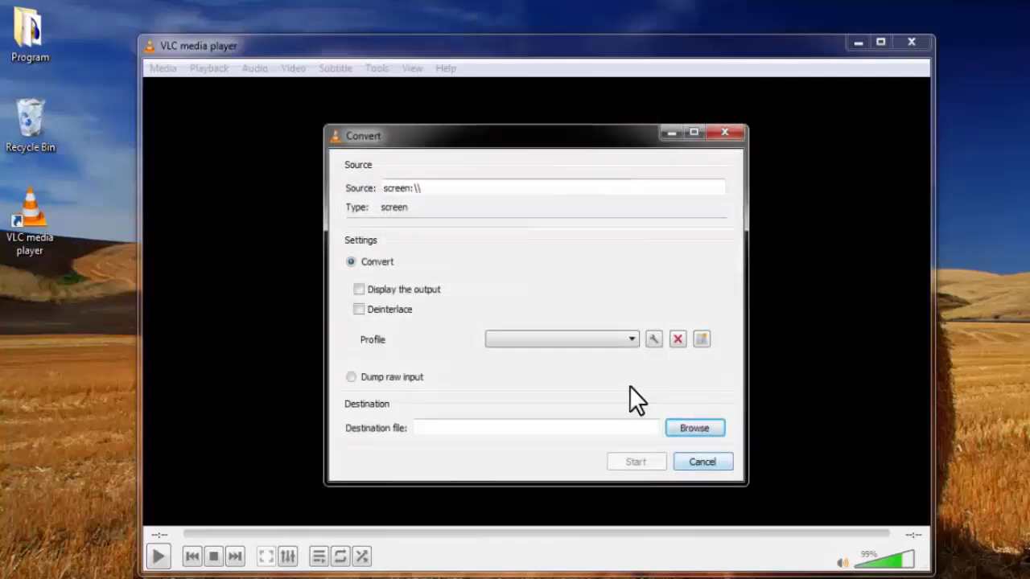
Step: Set the destination to an MP4 file named "video recording" on the Desktop
{"action": "left_click", "coordinate": [693, 428]}
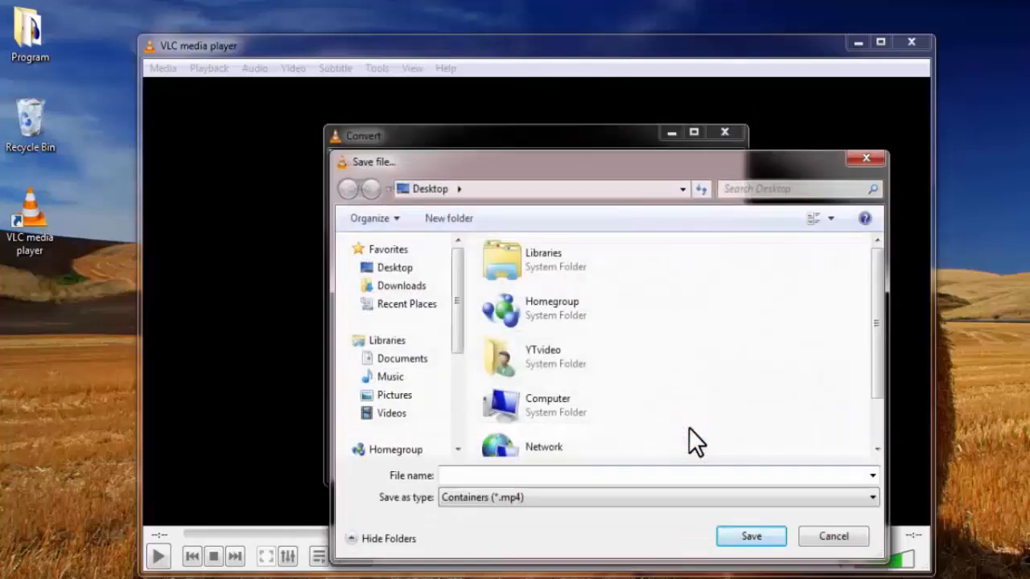
{"action": "left_click", "coordinate": [541, 479]}
{"action": "type", "text": "v"}
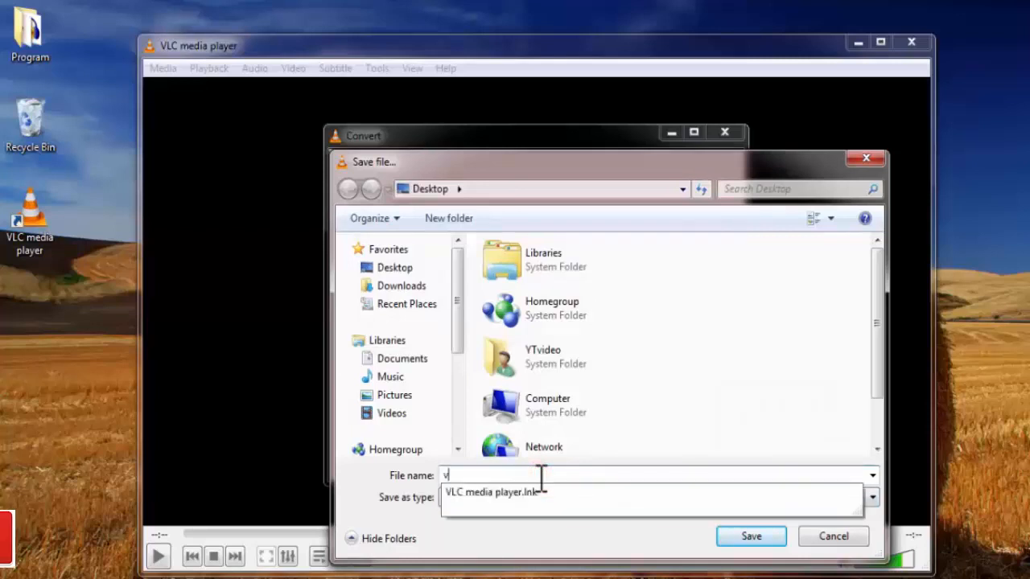
{"action": "type", "text": "ideo recording"}
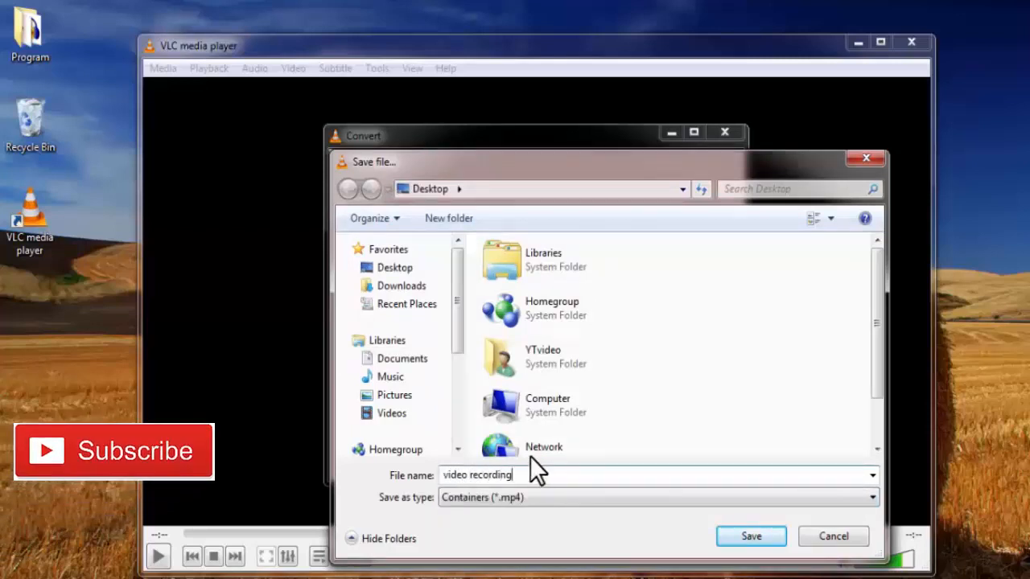
{"action": "left_click", "coordinate": [396, 272]}
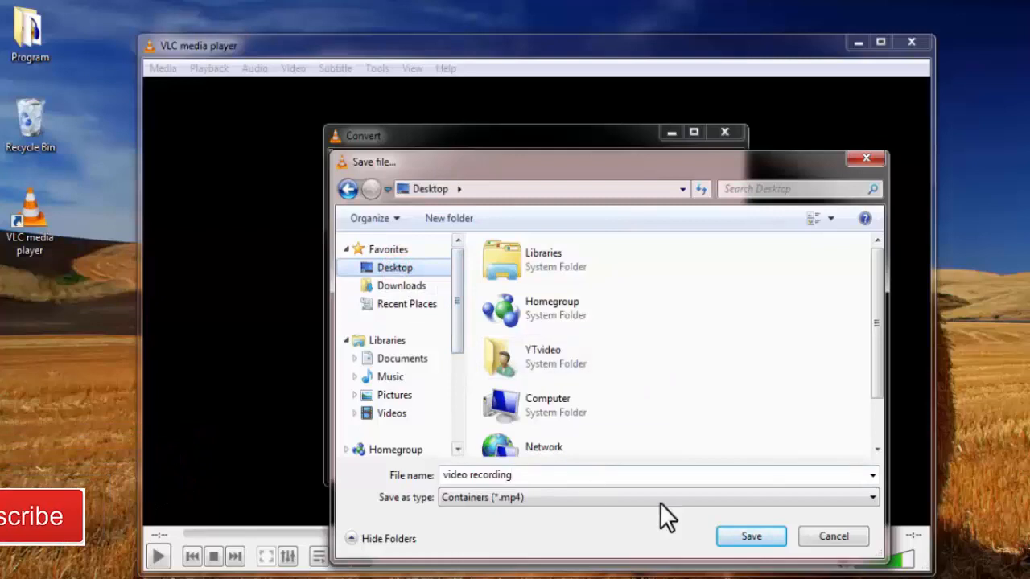
{"action": "left_click", "coordinate": [747, 537]}
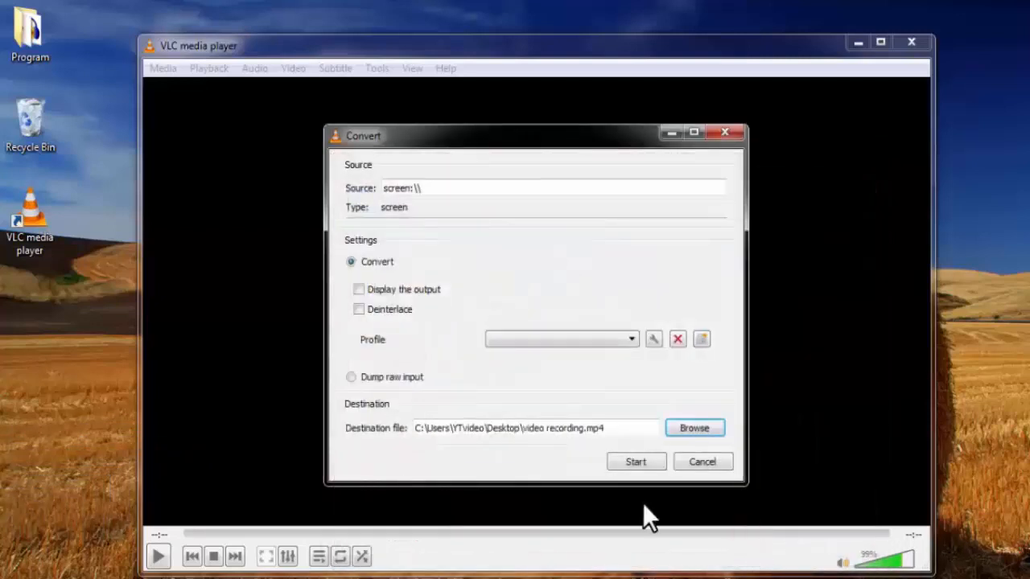
Step: Start the screen recording and minimize the player window
{"action": "left_click", "coordinate": [636, 462]}
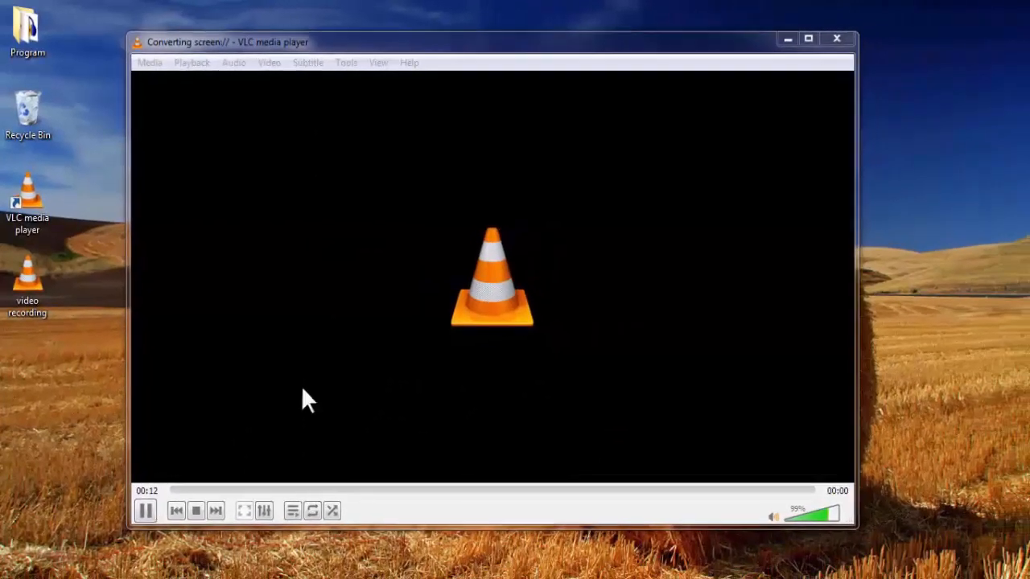
{"action": "left_click", "coordinate": [785, 39]}
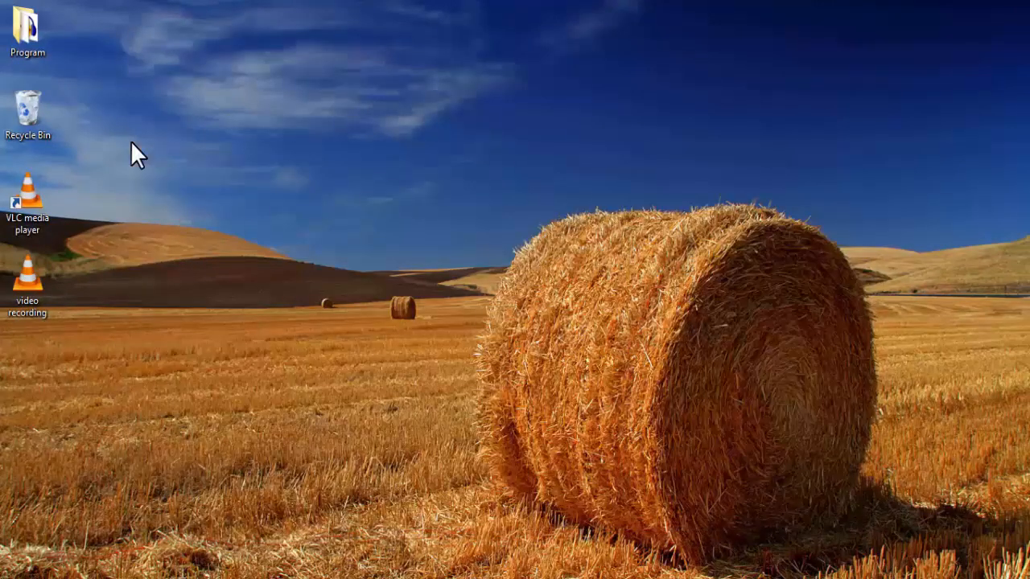
Step: Open and close the Program folder on the desktop twice as sample activity for the recording
{"action": "double_click", "coordinate": [29, 38]}
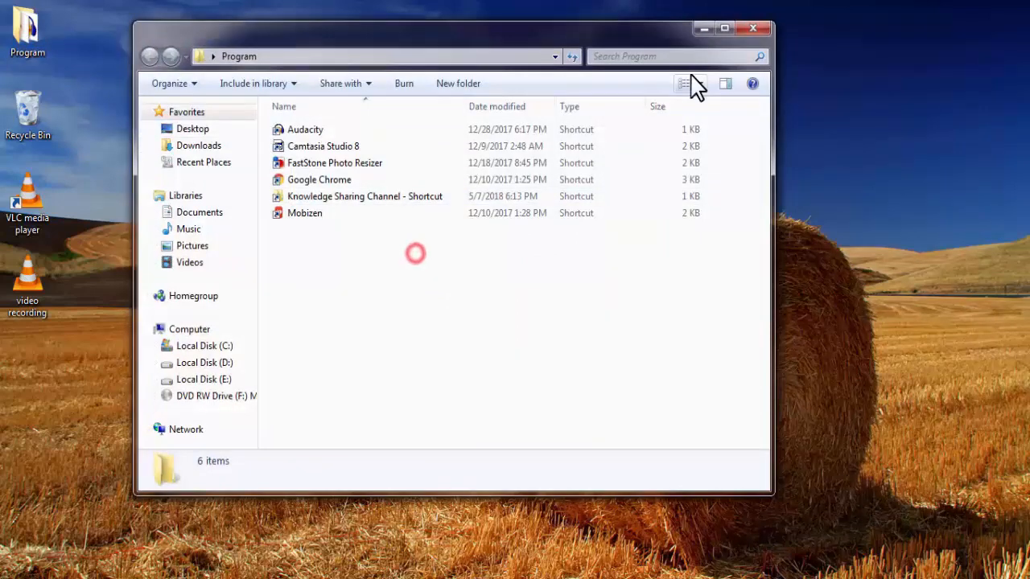
{"action": "left_click", "coordinate": [752, 28]}
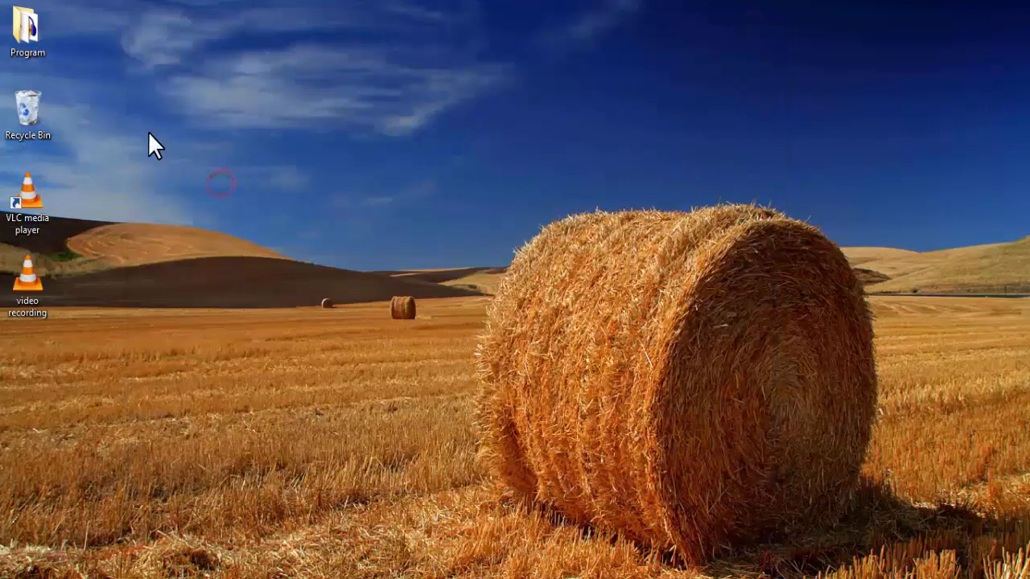
{"action": "double_click", "coordinate": [32, 38]}
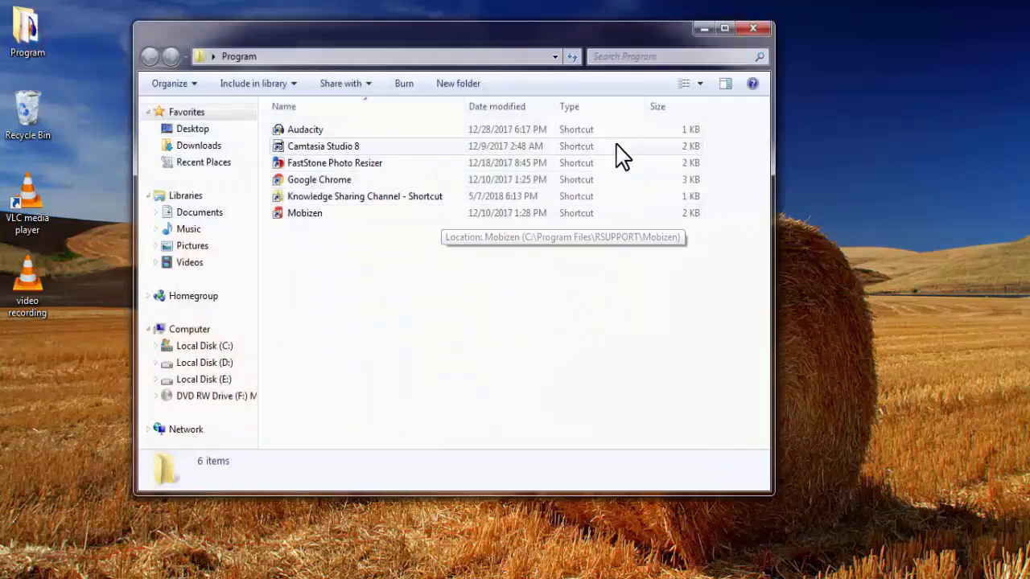
{"action": "left_click", "coordinate": [757, 29]}
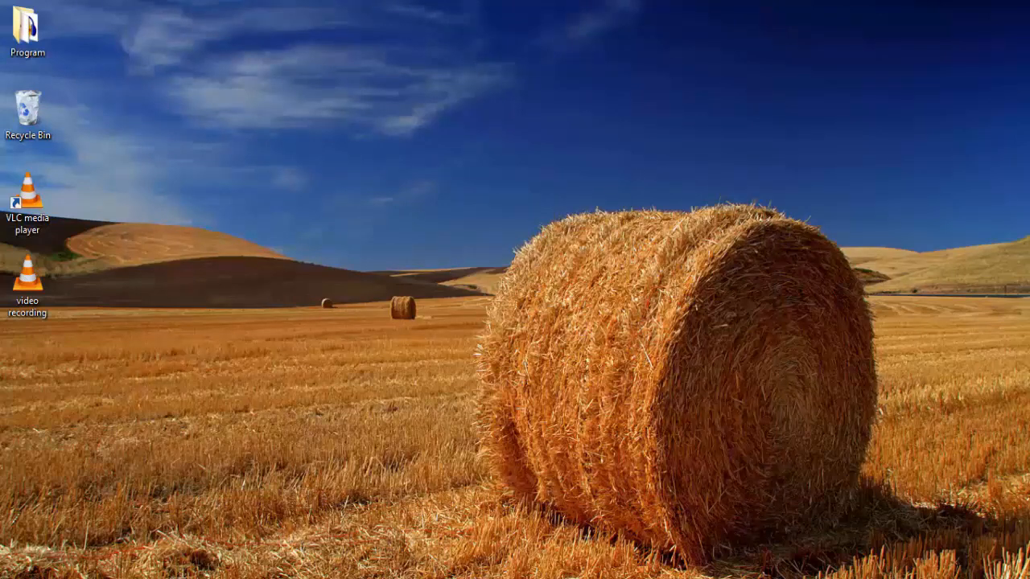
Step: Bring VLC media player back, stop the screen recording and minimize the player
{"action": "left_click", "coordinate": [265, 578]}
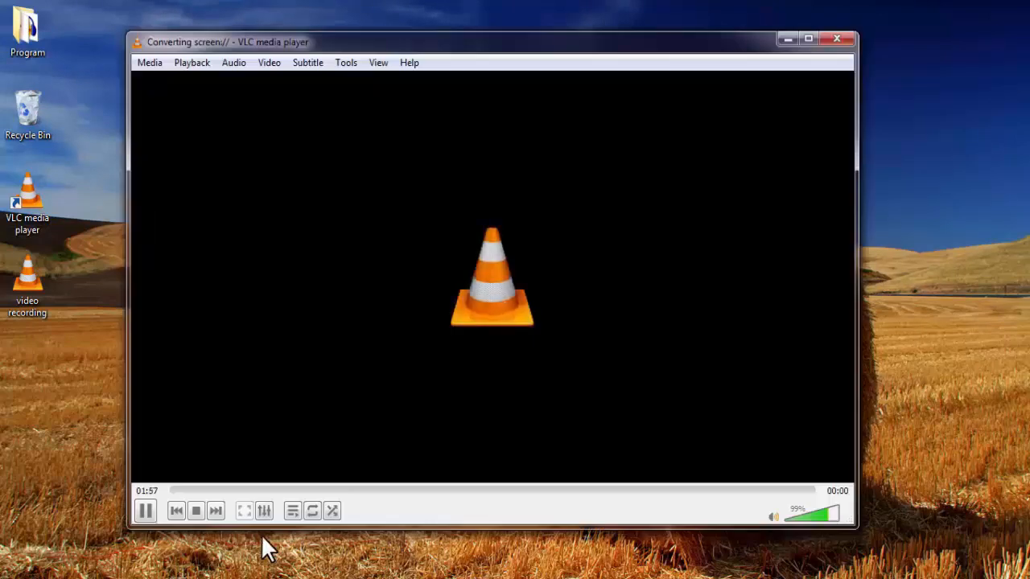
{"action": "left_click", "coordinate": [198, 509]}
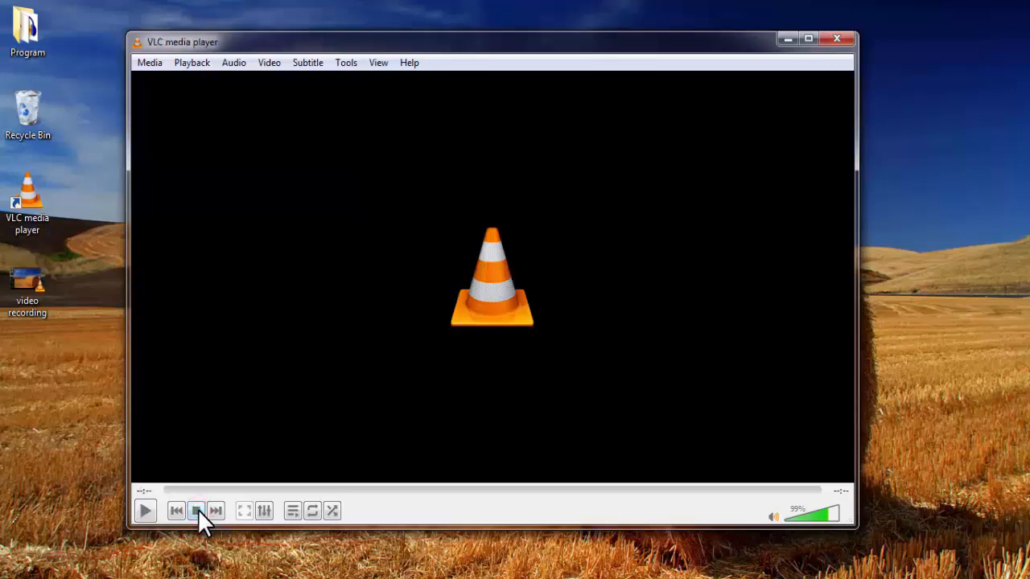
{"action": "left_click", "coordinate": [787, 39]}
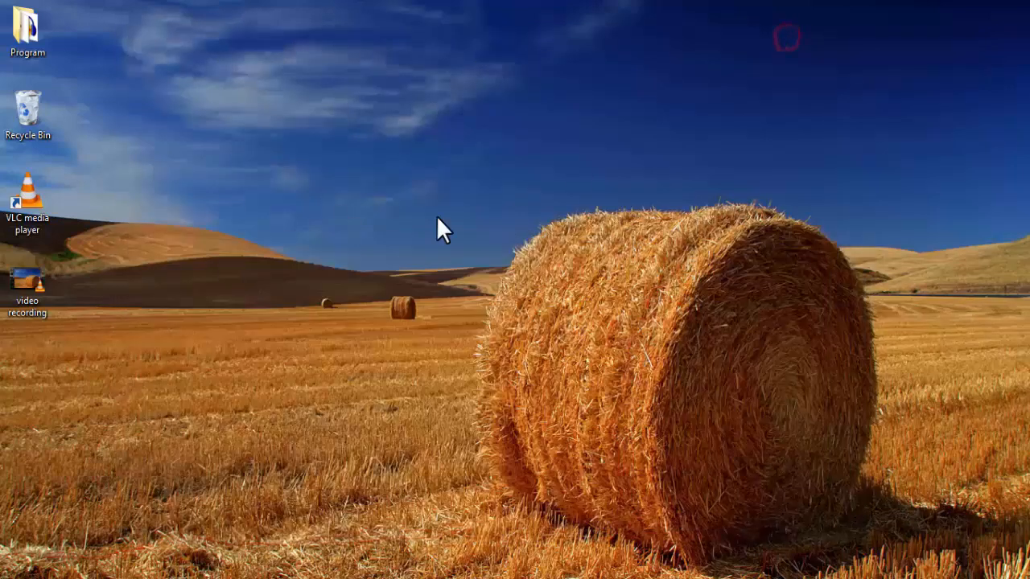
Step: Play the "video recording" file from the desktop to check it, then pause it and minimize the player
{"action": "double_click", "coordinate": [28, 288]}
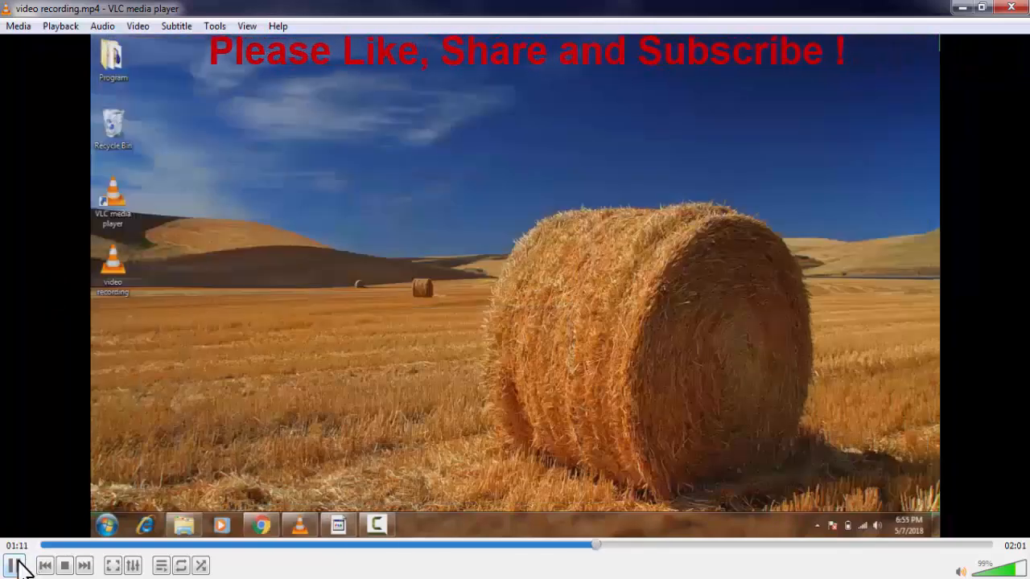
{"action": "left_click", "coordinate": [15, 566]}
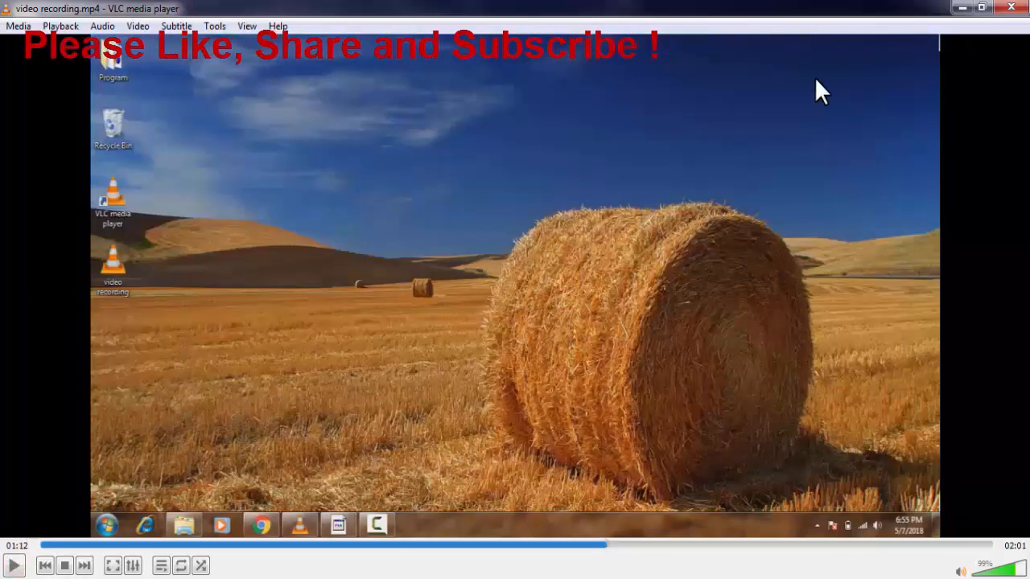
{"action": "left_click", "coordinate": [962, 7]}
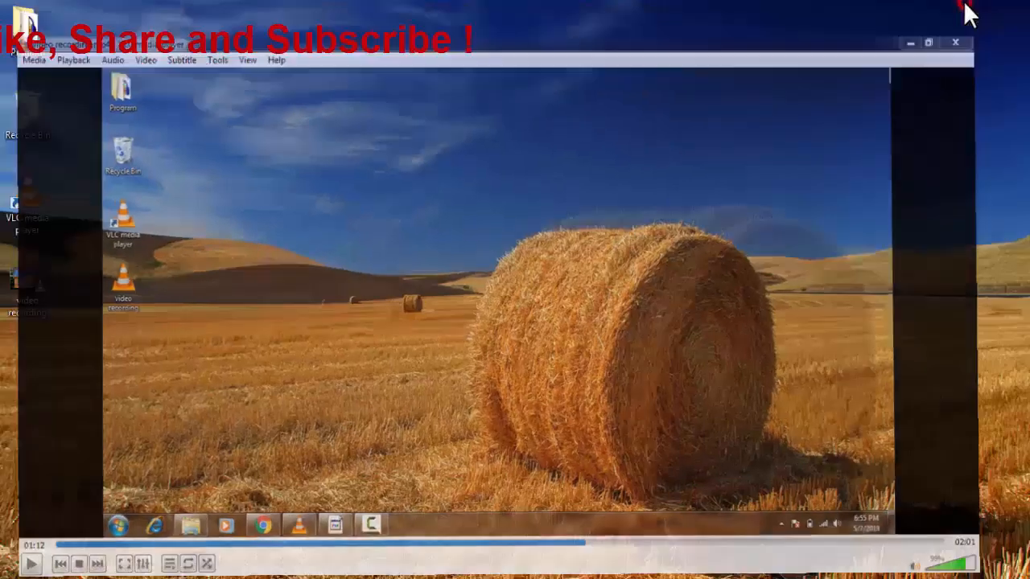